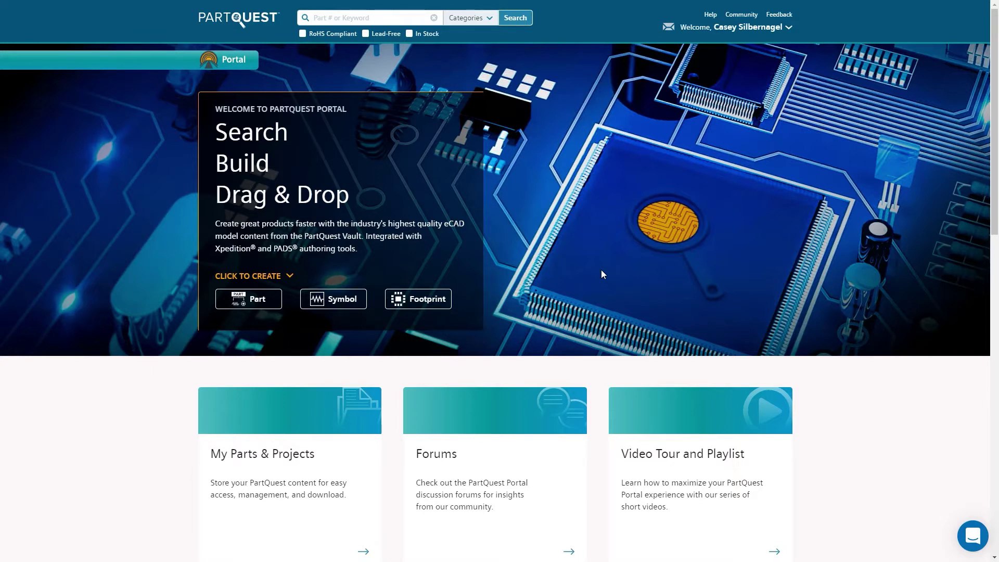
Step: Search PartQuest Portal for 'resistor 1k 5%'
click(409, 17)
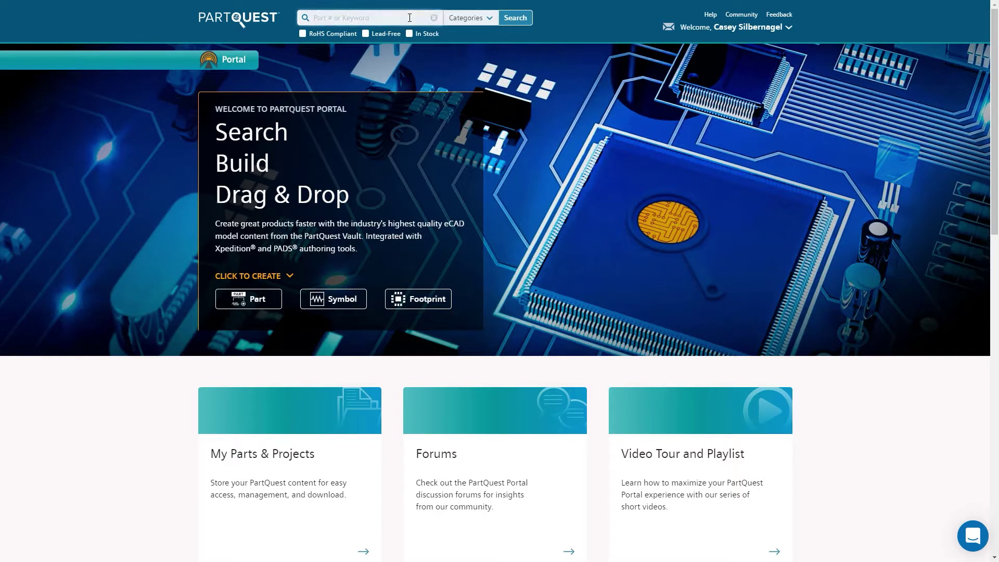
text(resistor 1k 5%)
key(Return)
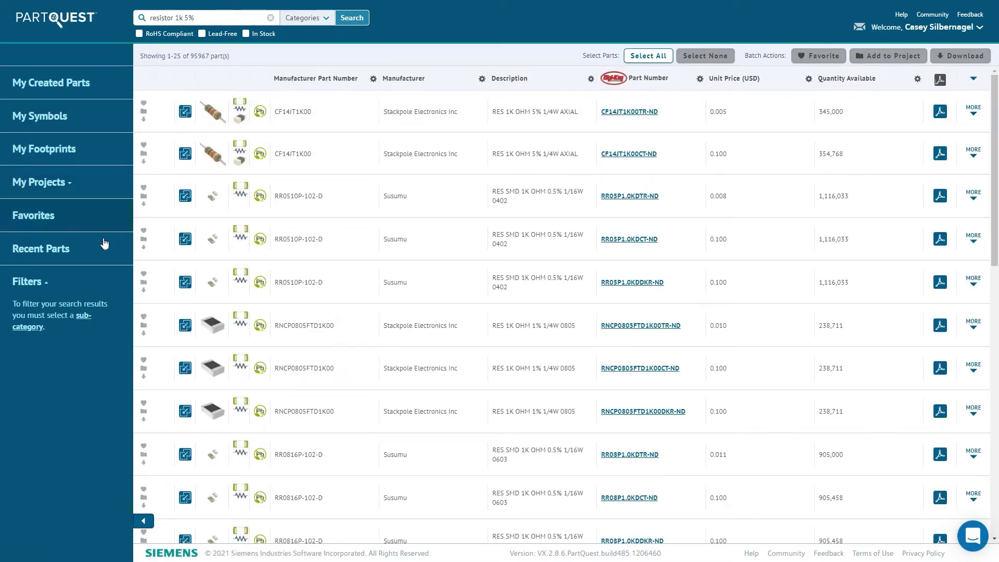
Step: Limit the results to the Resistors subcategory Chip Resistor - Surface Mount
click(85, 317)
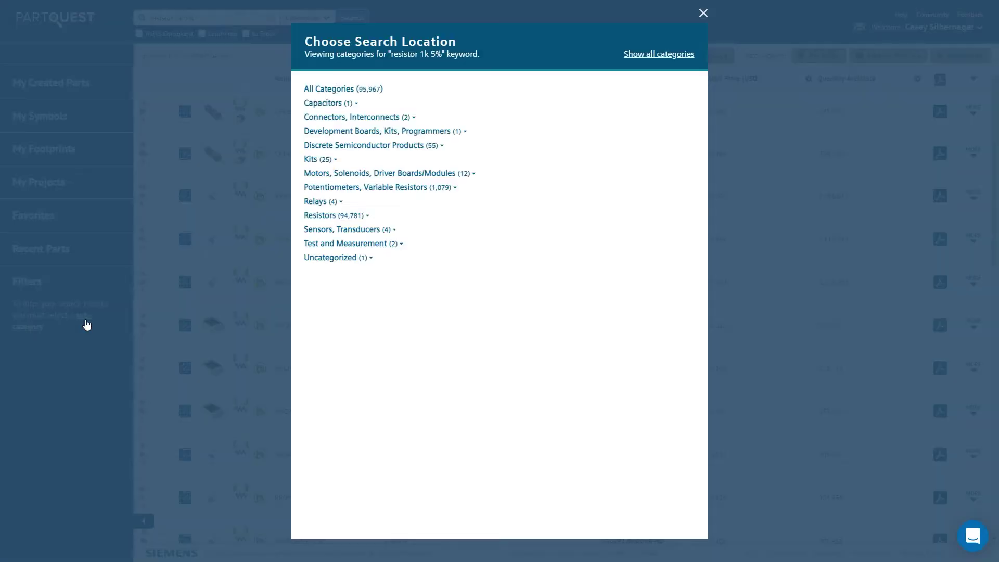
click(358, 218)
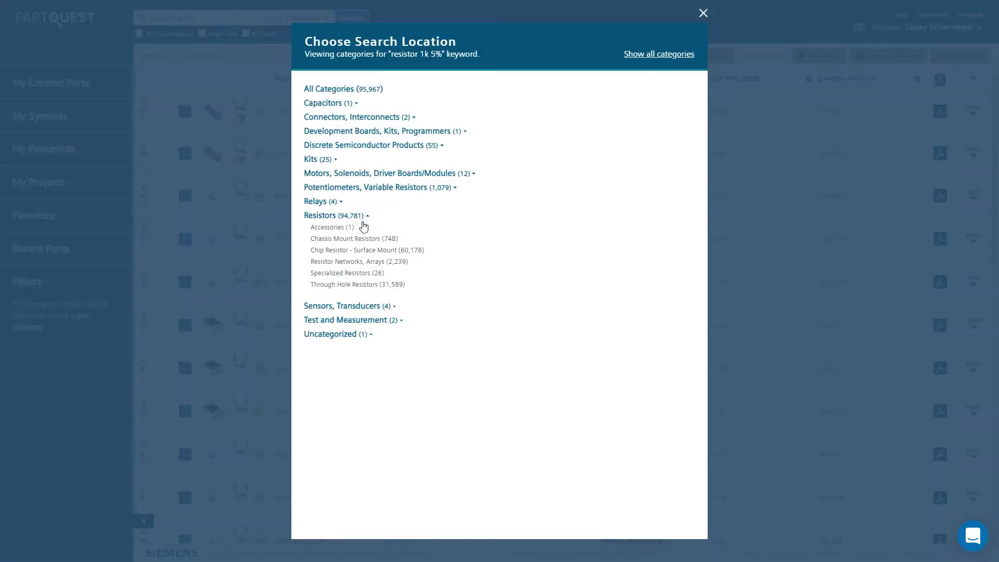
click(389, 251)
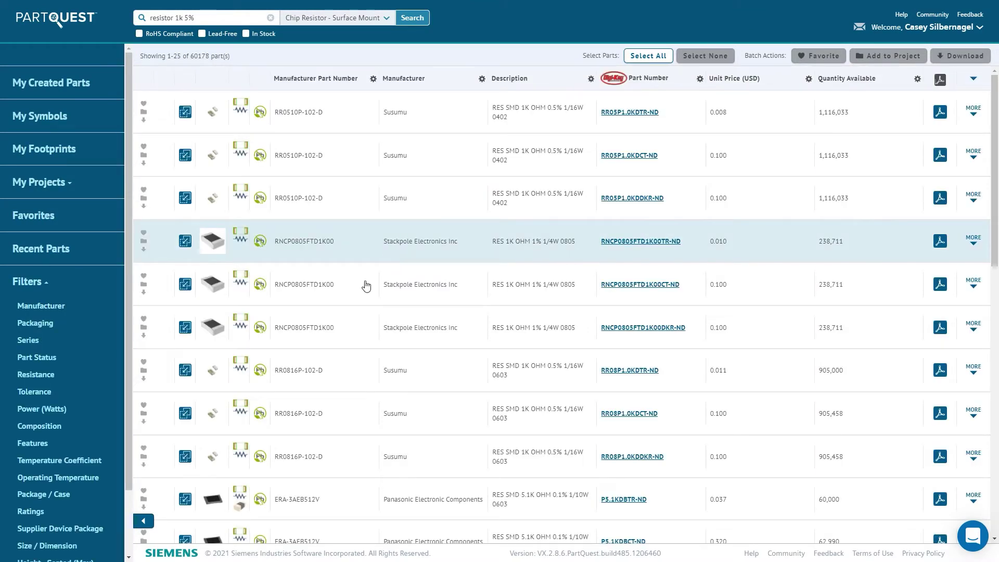
Step: Filter Package / Case to 0805 (2012 Metric) only and apply it
click(70, 495)
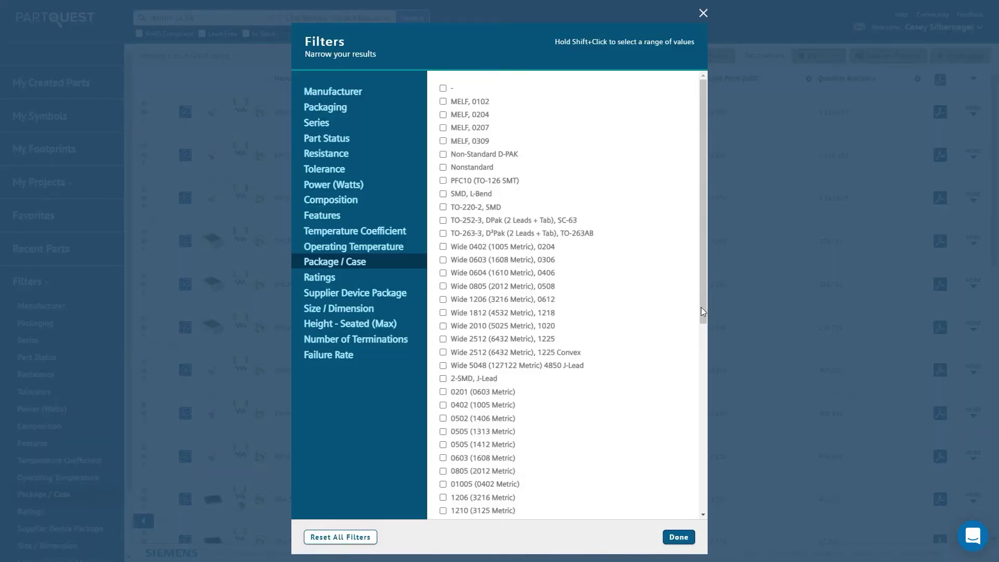
drag(703, 307, 694, 417)
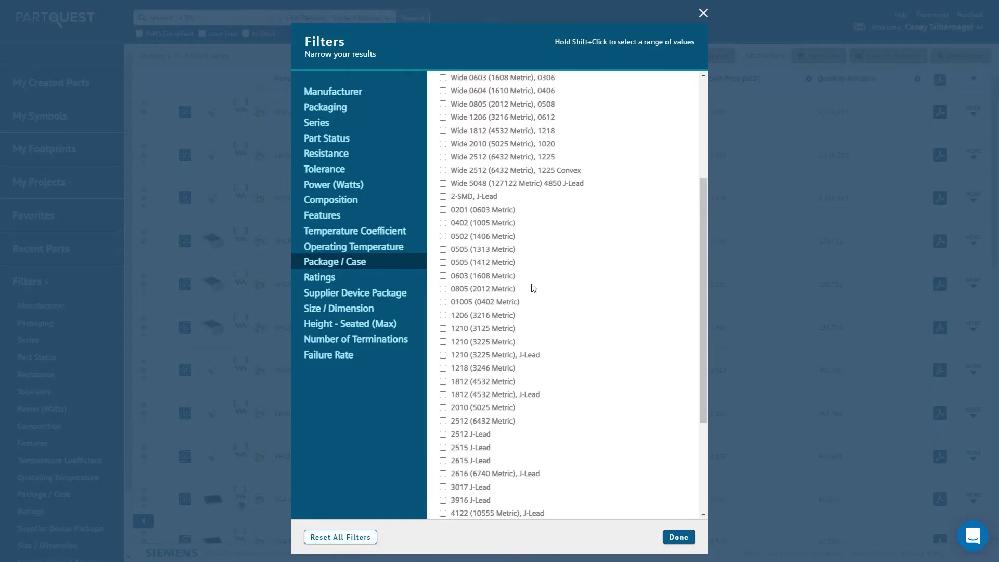
click(443, 210)
shift+click(443, 302)
click(443, 302)
click(442, 276)
shift+click(443, 210)
click(679, 537)
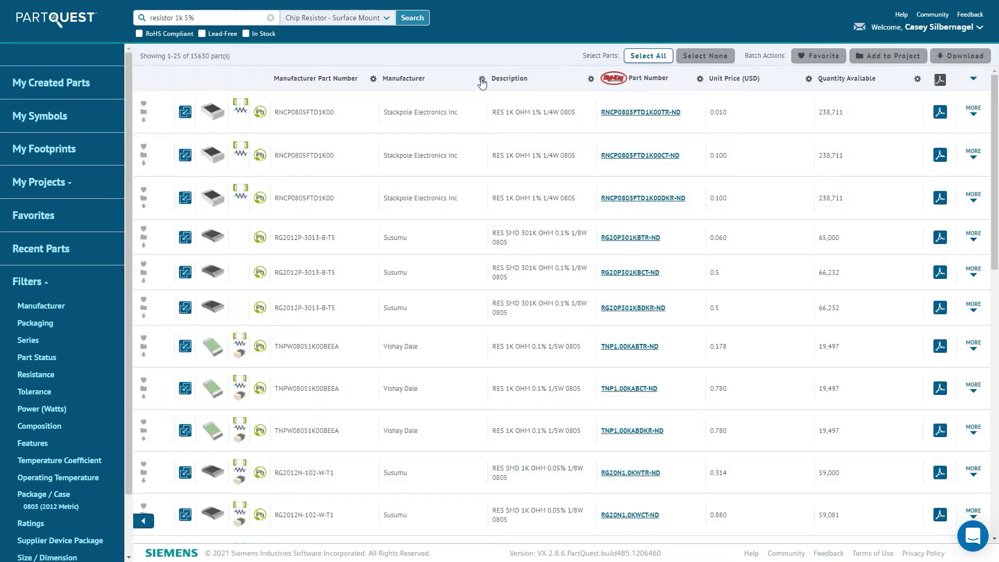
click(482, 80)
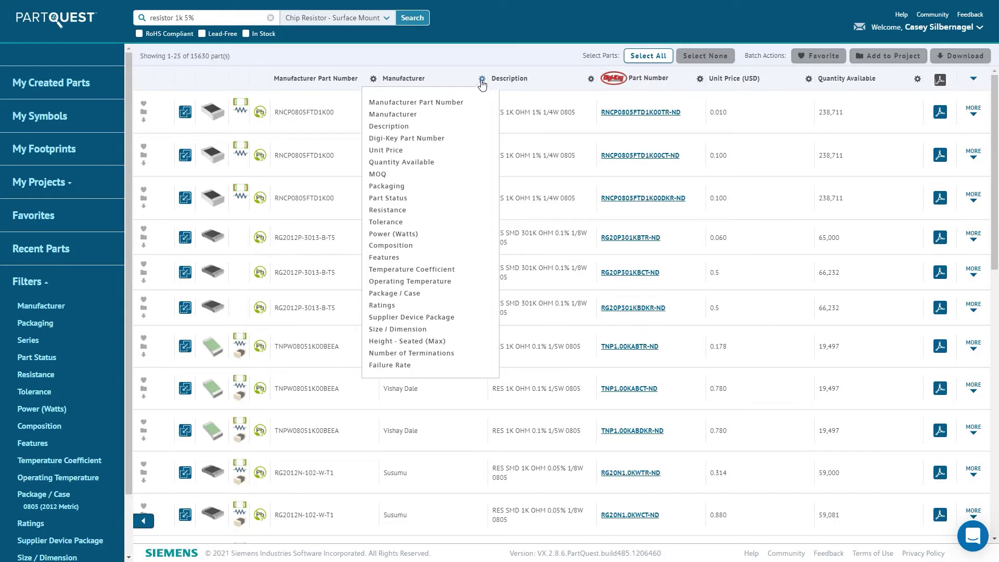
click(482, 81)
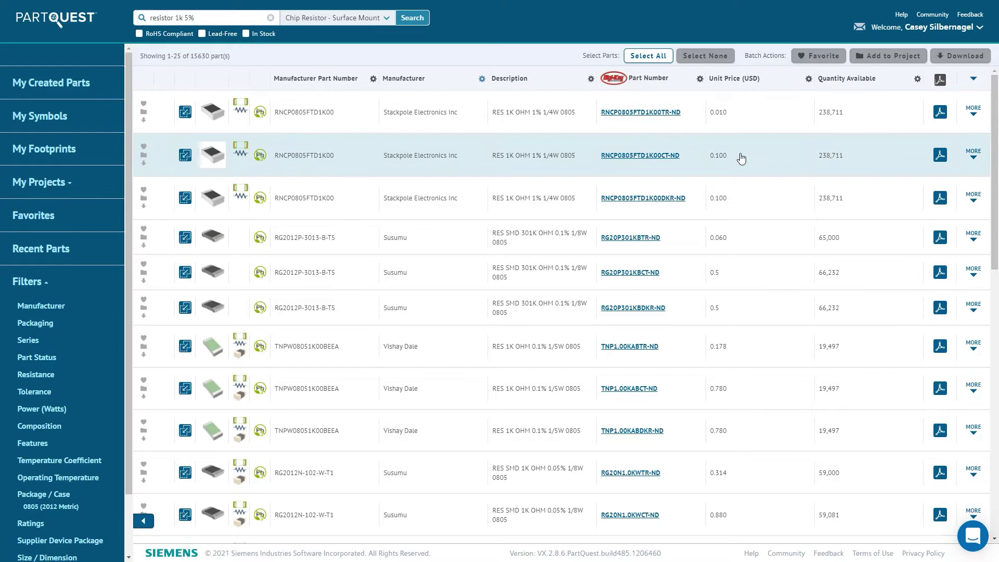
Step: Add the first-row Stackpole resistor RNCP0805FTD1K00TR-ND to the Design project
click(973, 111)
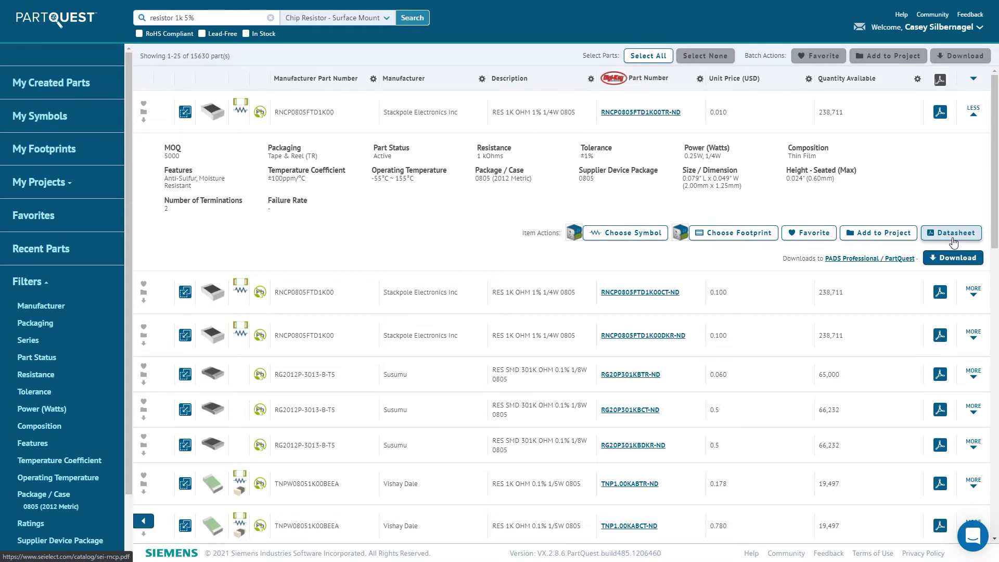
click(622, 233)
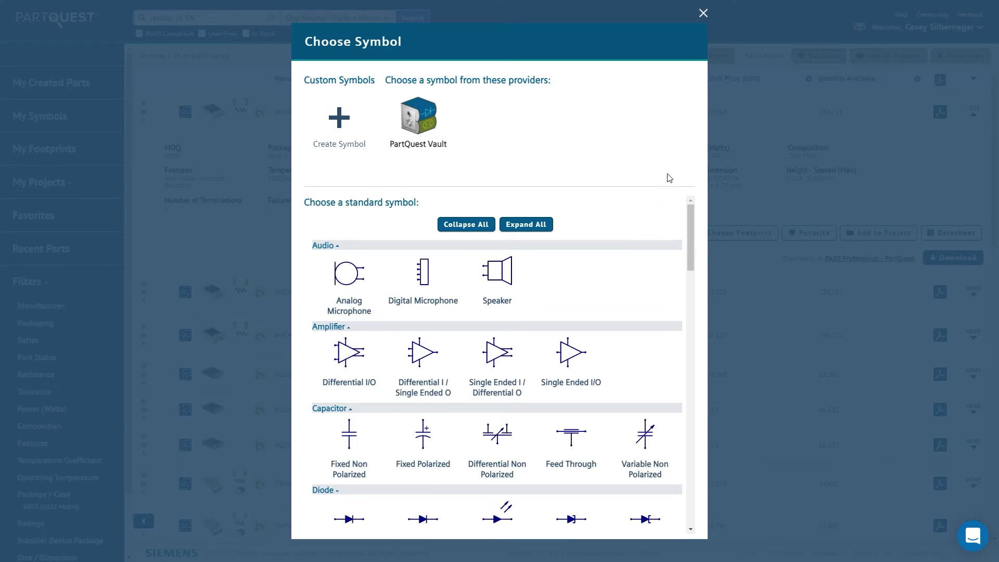
click(703, 13)
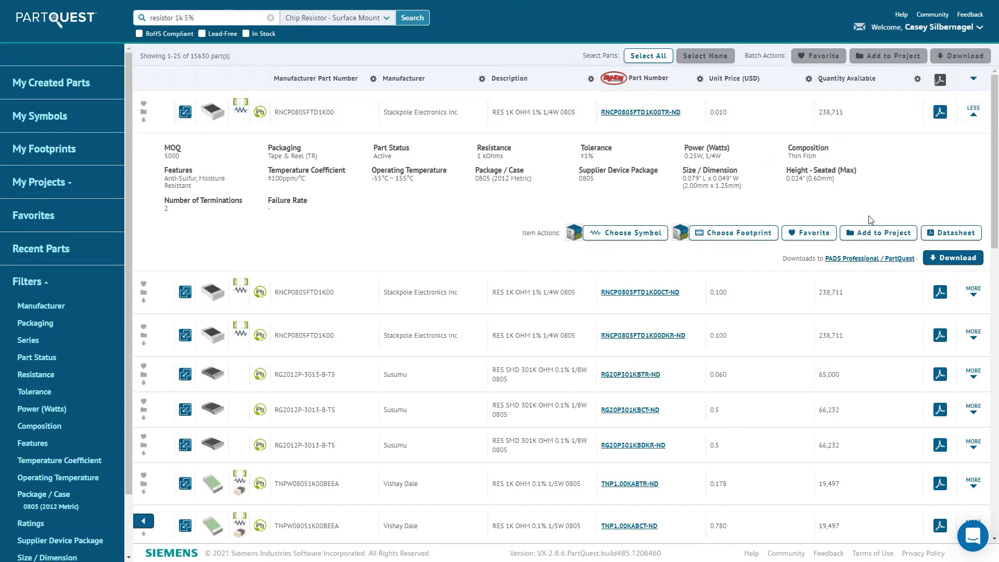
click(876, 235)
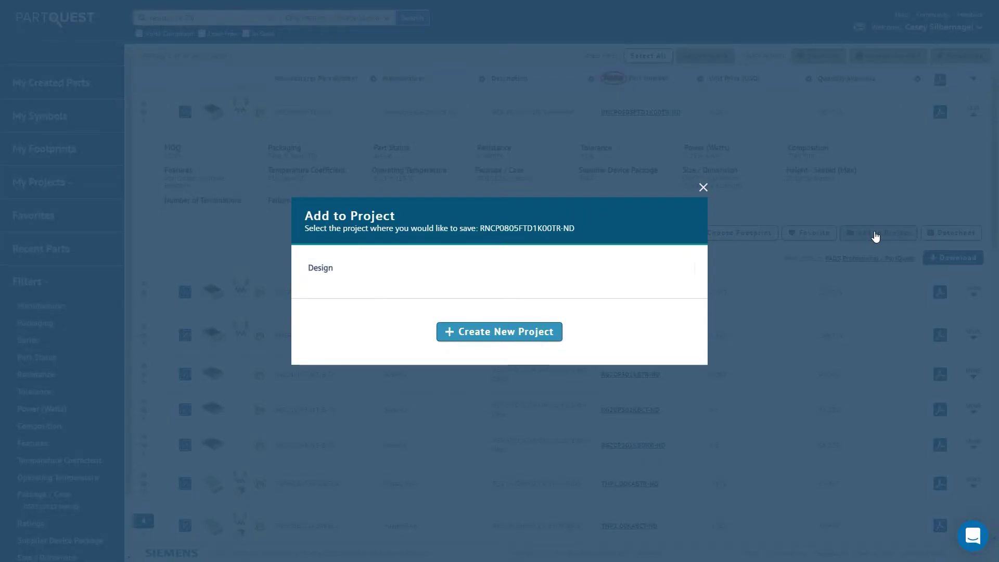
click(661, 275)
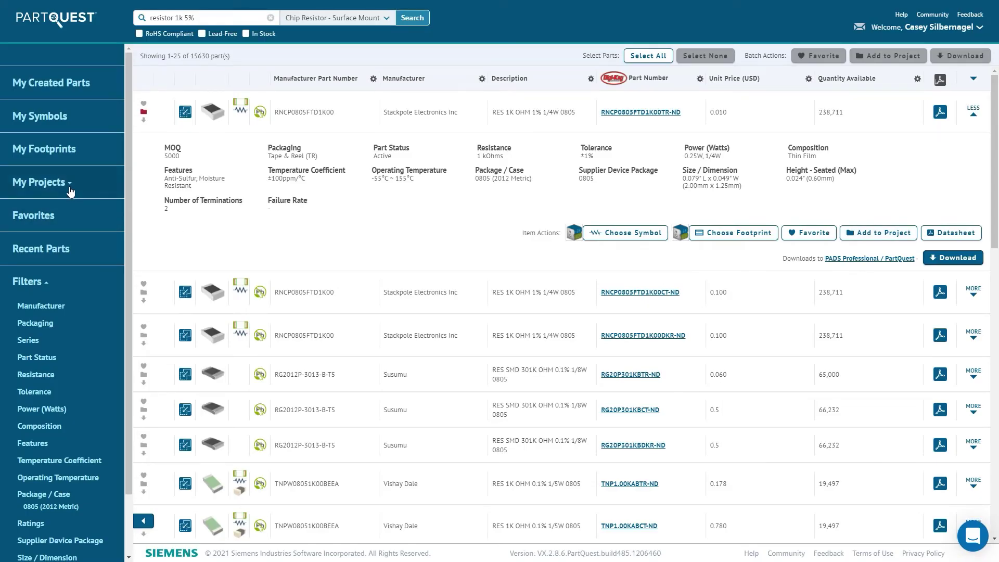
Step: Show the Design project's saved parts, then take the browser out of full screen
click(69, 186)
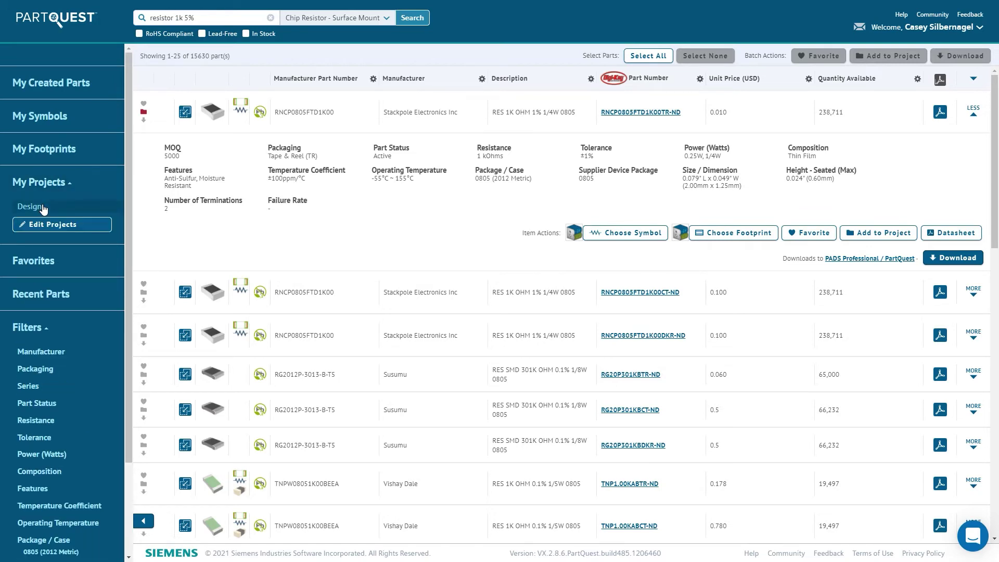
click(32, 206)
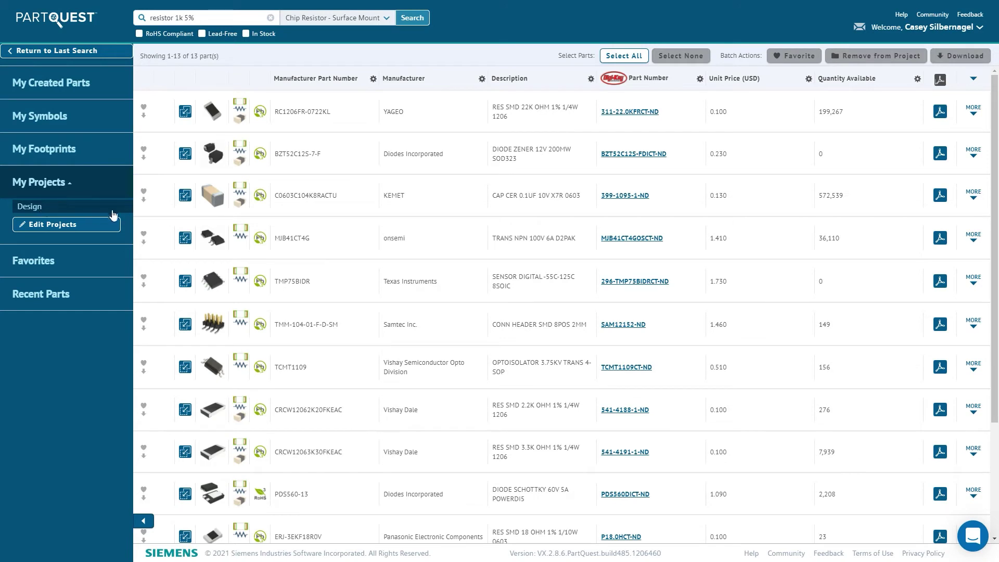
drag(995, 220, 986, 348)
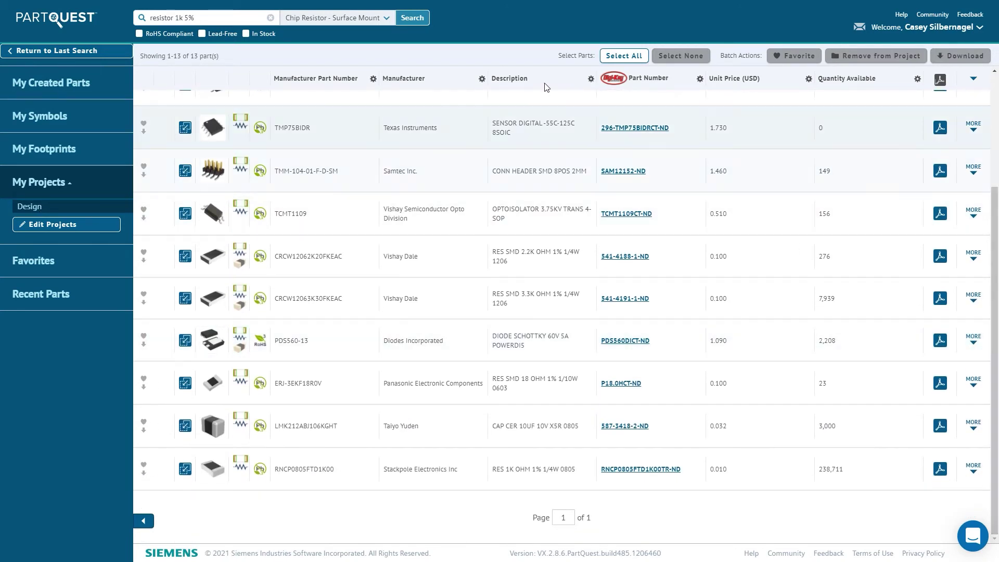
key(F11)
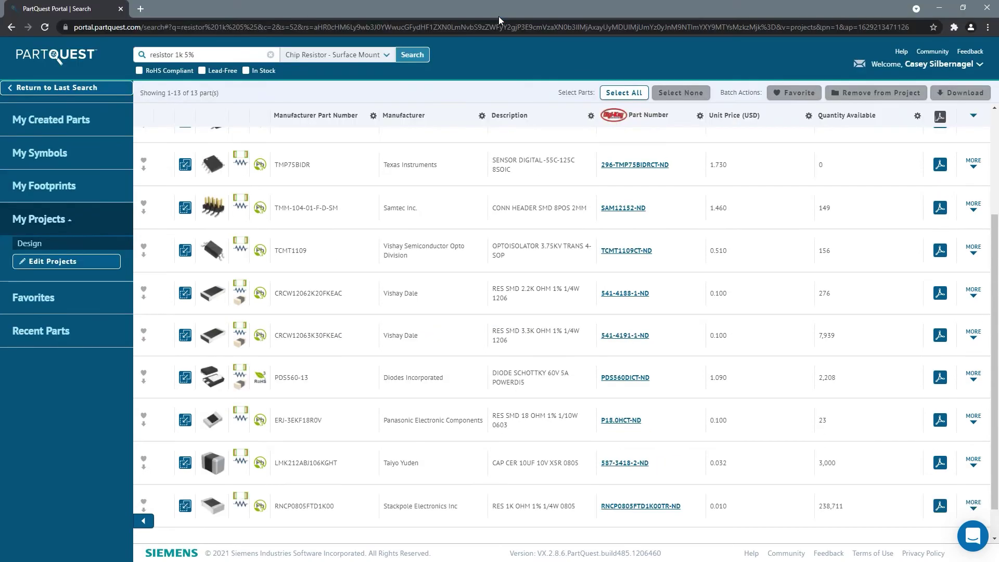
key(super+Down)
Step: Snap the browser right and import the checked parts, including RNCP0805FTD1K00, into Designer
key(super+Right)
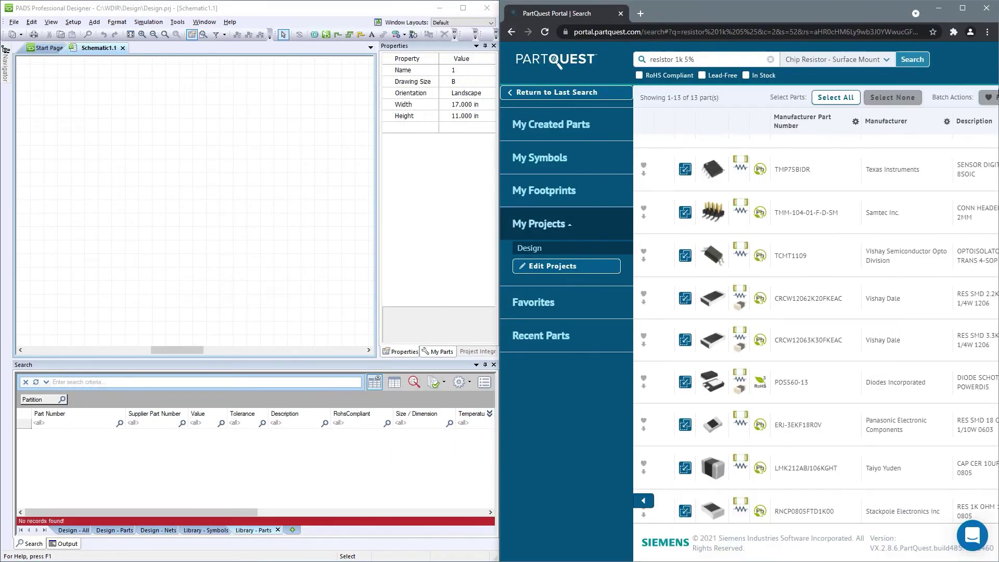
scroll(883, 208, down, 1)
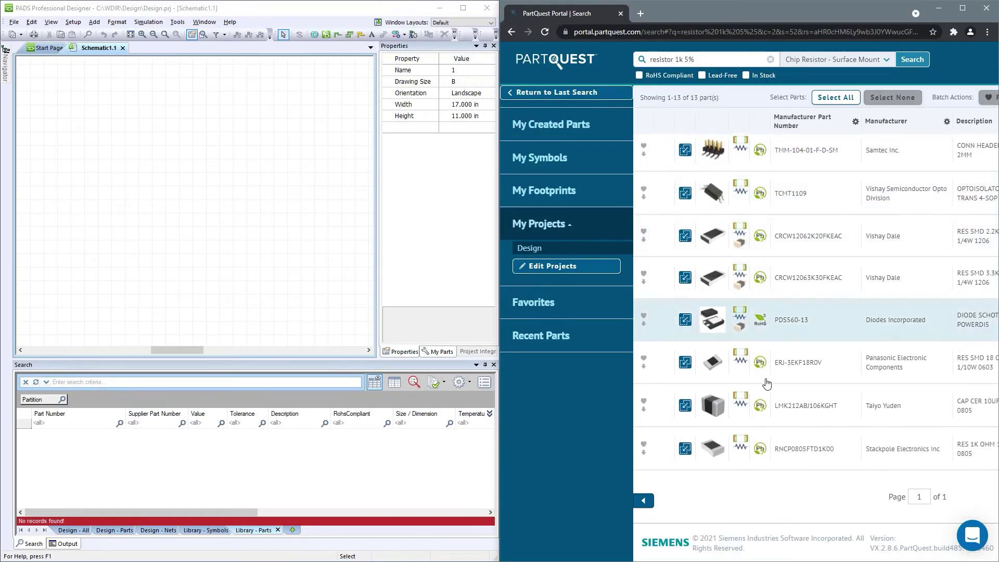
click(682, 449)
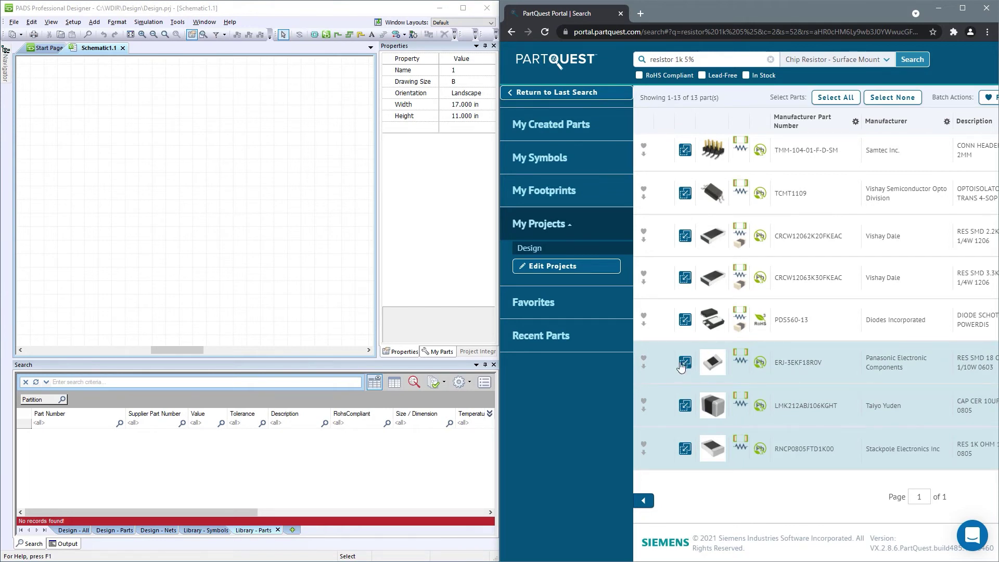
drag(685, 363, 242, 449)
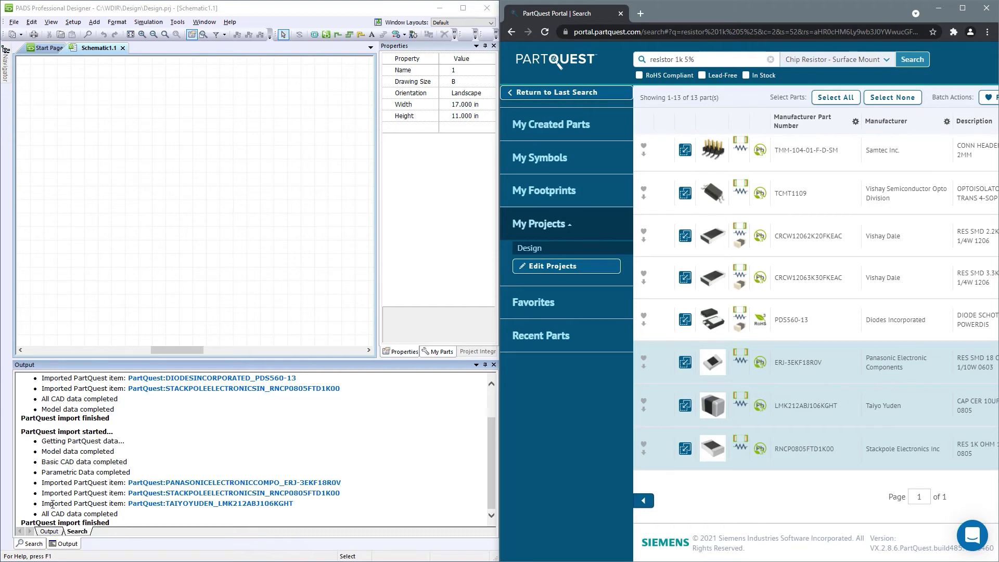
Step: Place the 1K Stackpole resistor from the imported PartQuest parts onto Schematic1.1
click(33, 543)
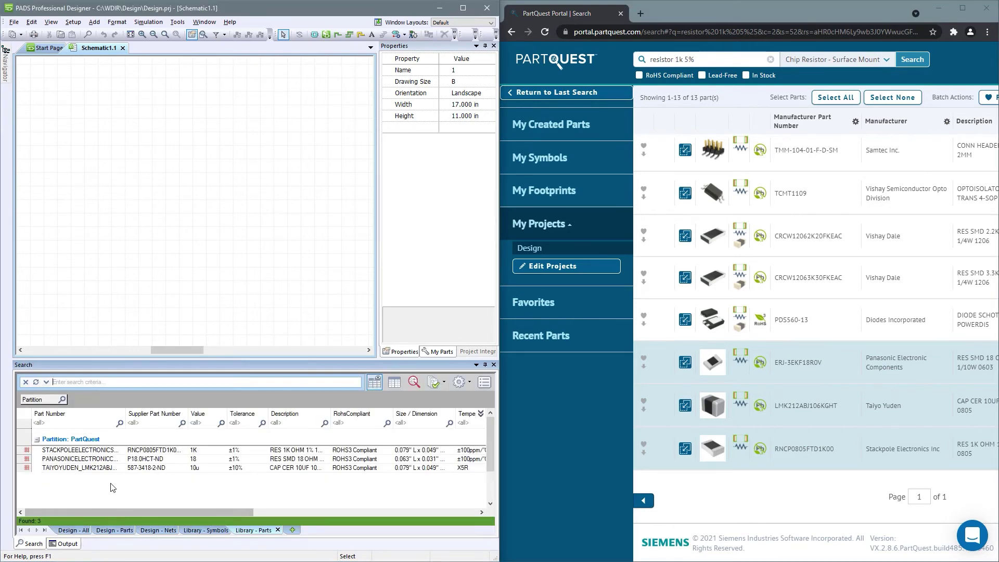
click(143, 451)
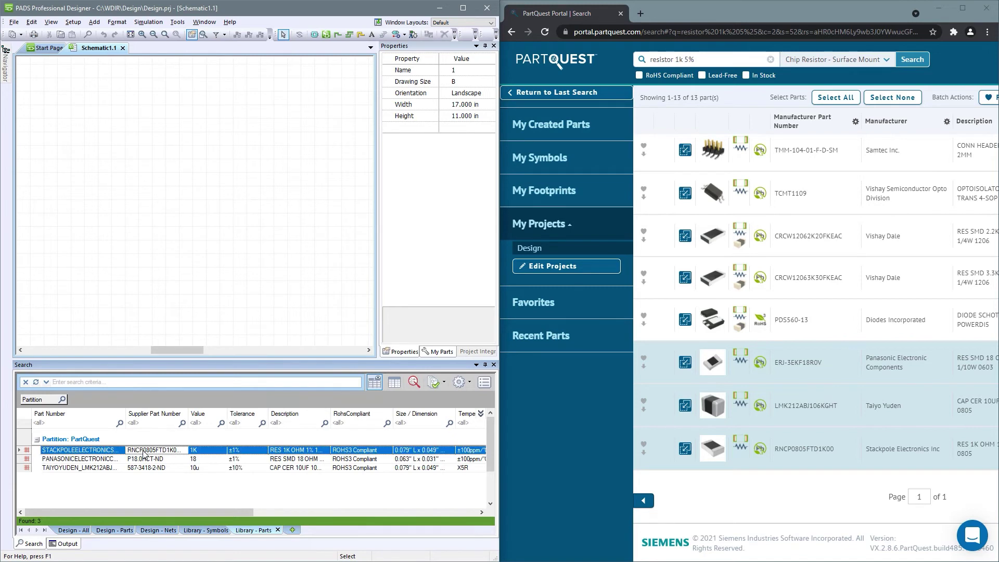
drag(150, 454, 171, 199)
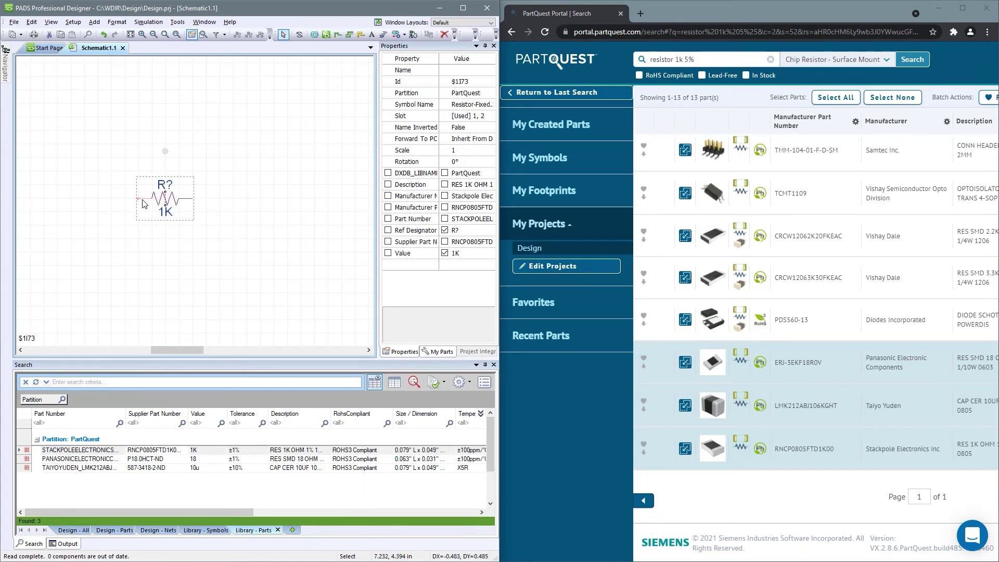
mouse_move(145, 204)
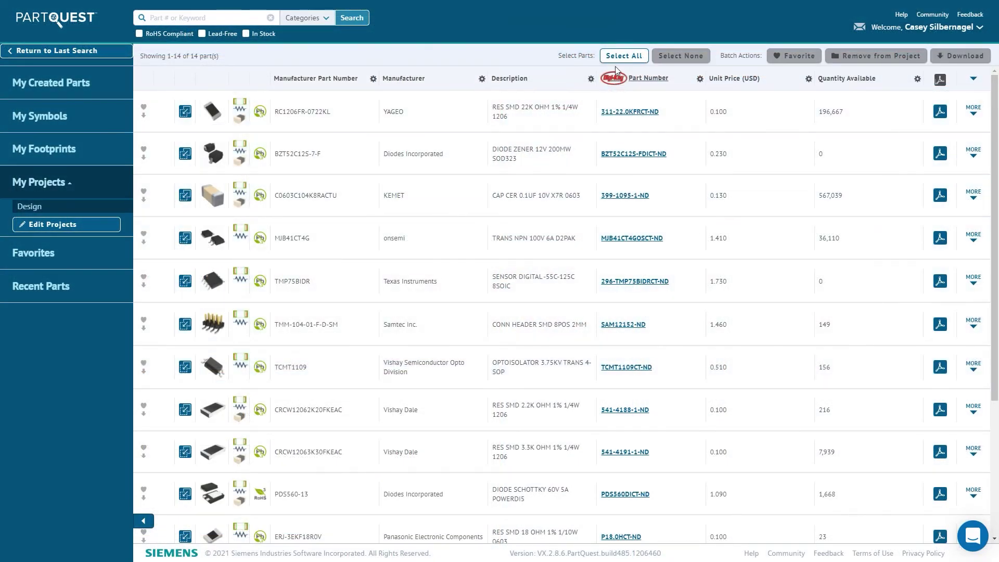
Step: Select all 14 Design parts and batch-download them as an .edx file
click(618, 61)
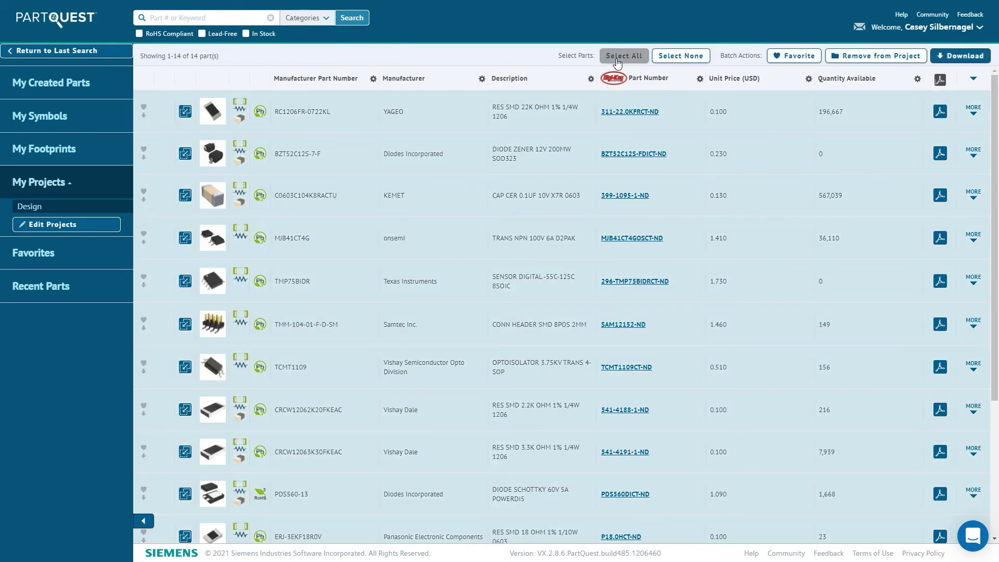
click(964, 61)
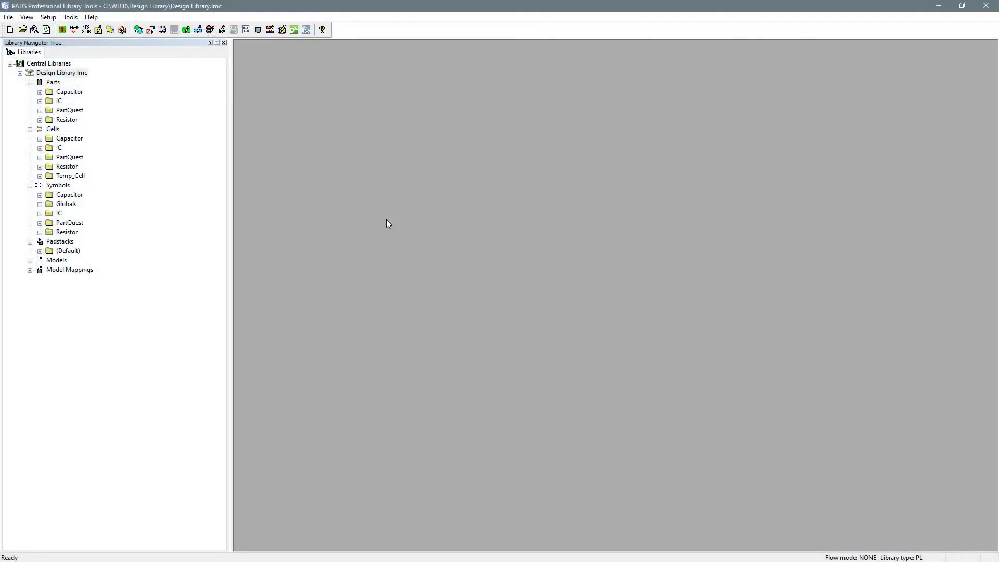
Step: Import PQDownload_20210826110232.edx into Design Library.lmc with all three content containers
click(9, 17)
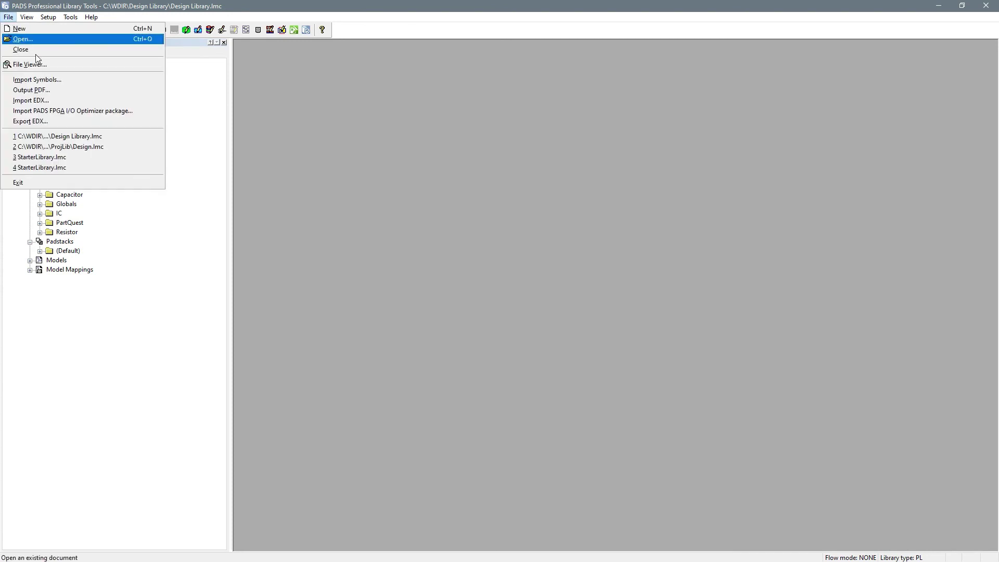
click(111, 100)
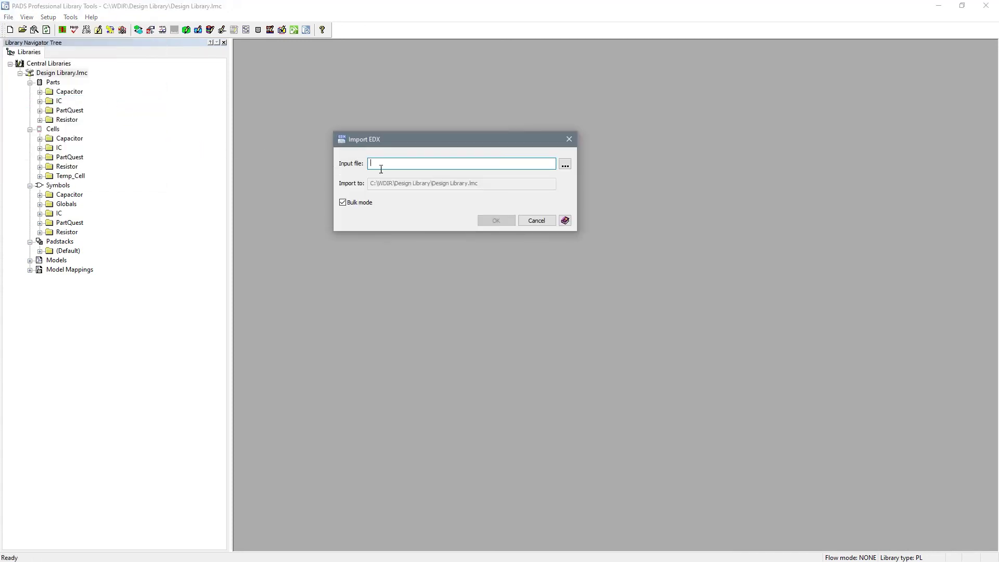
click(566, 165)
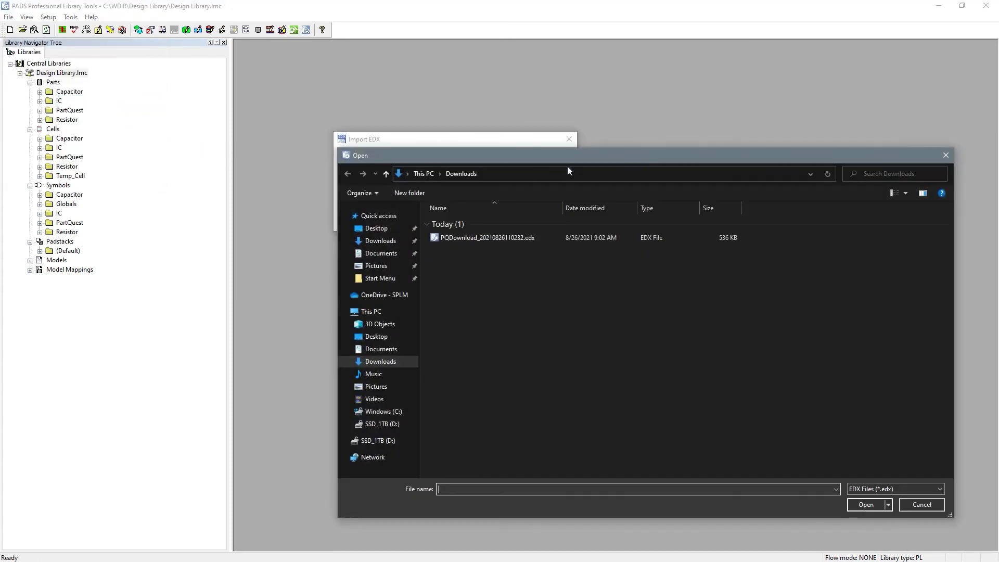
click(567, 241)
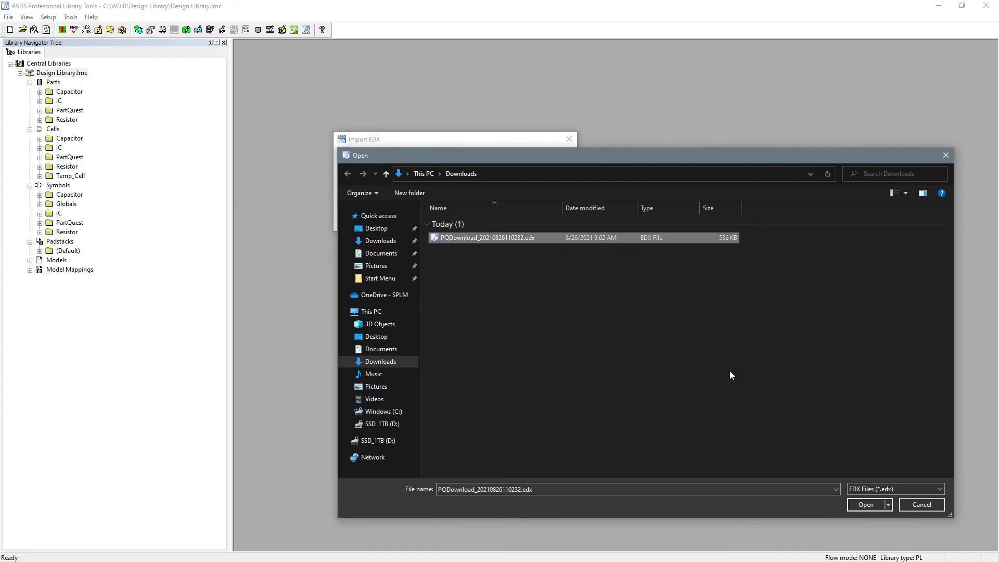
click(865, 505)
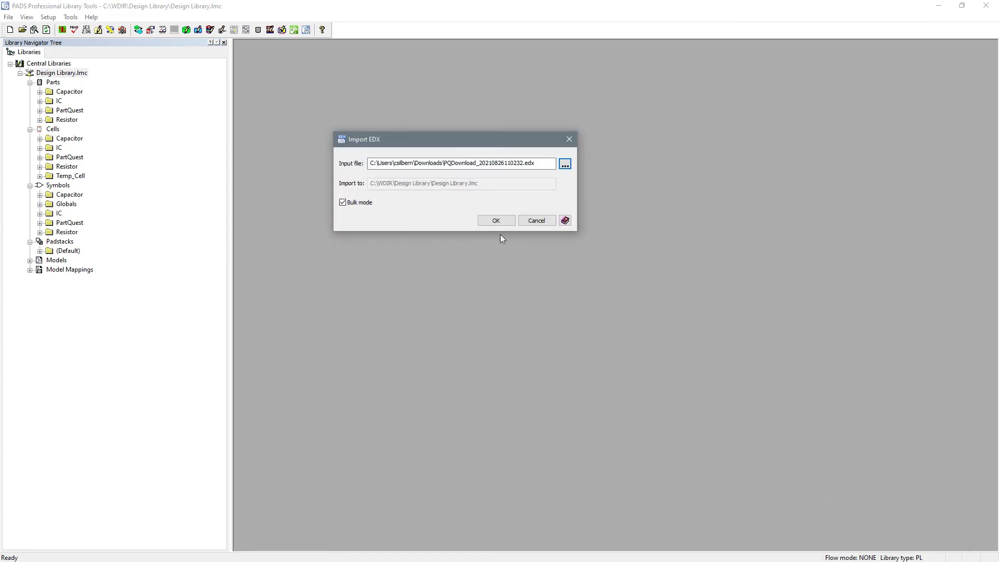
click(498, 221)
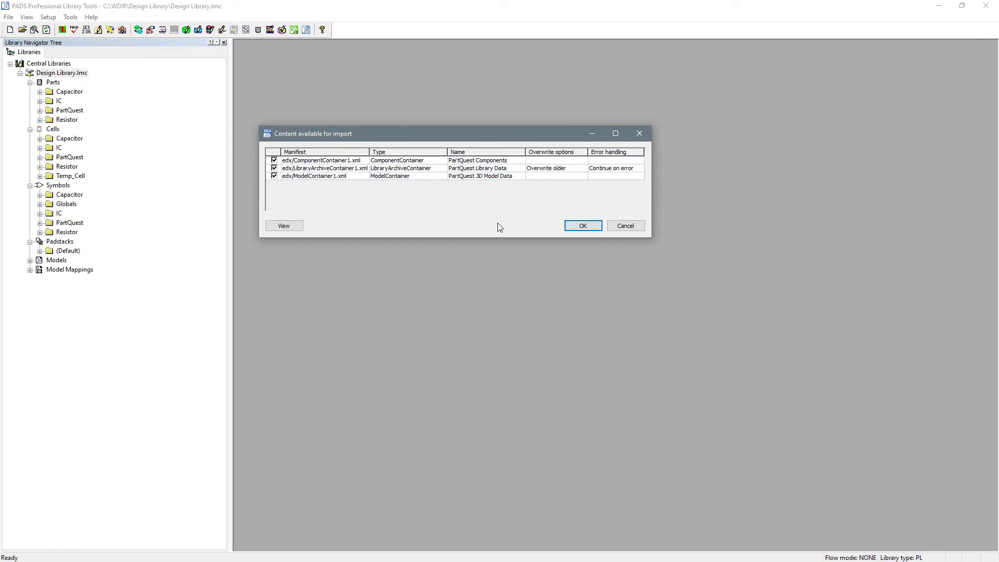
click(578, 232)
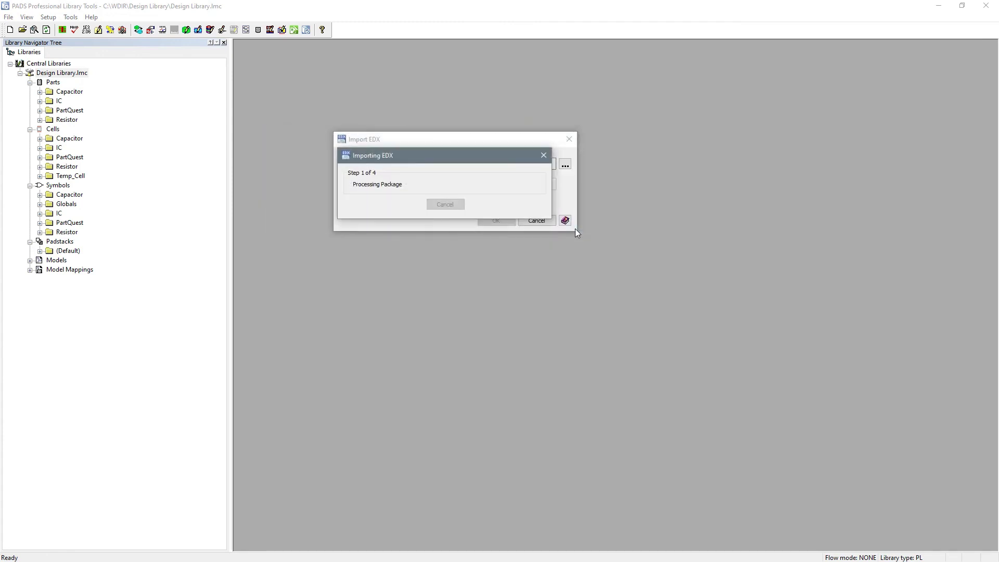